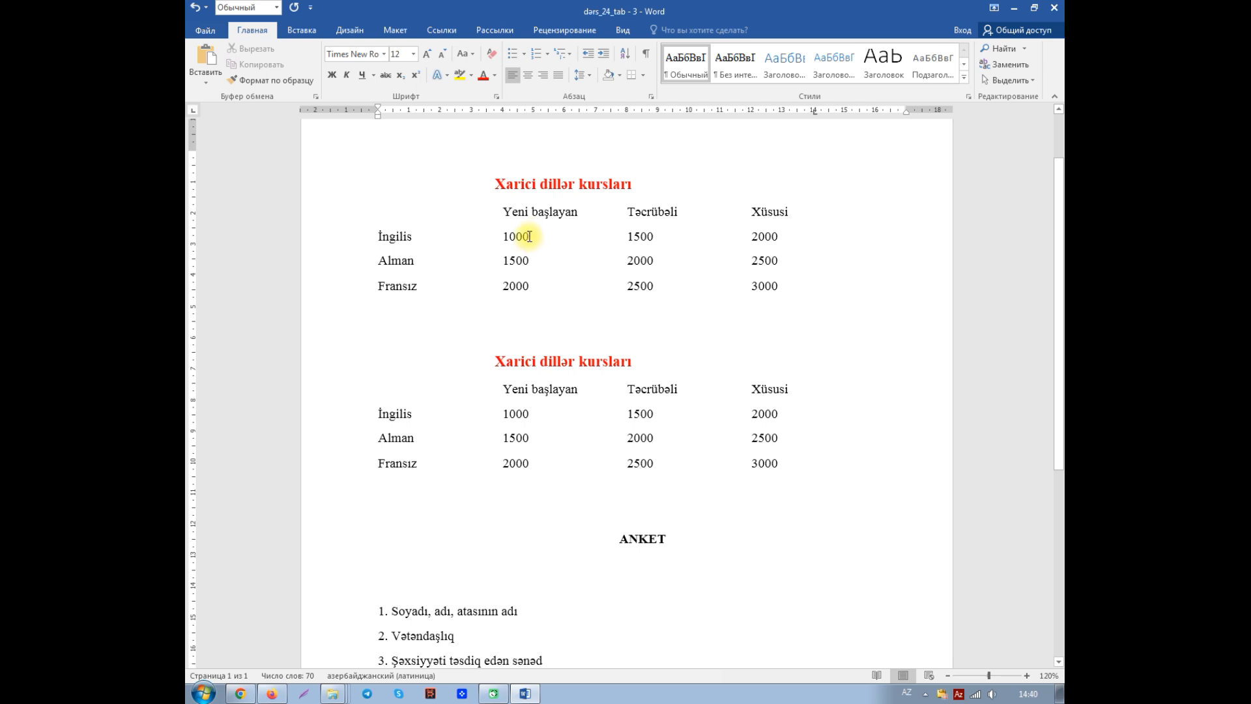
Add the decimals ,25, ,45 and ,32 to the three "Yeni başlayan" prices in the first course table.
{"action": "left_click", "coordinate": [529, 236]}
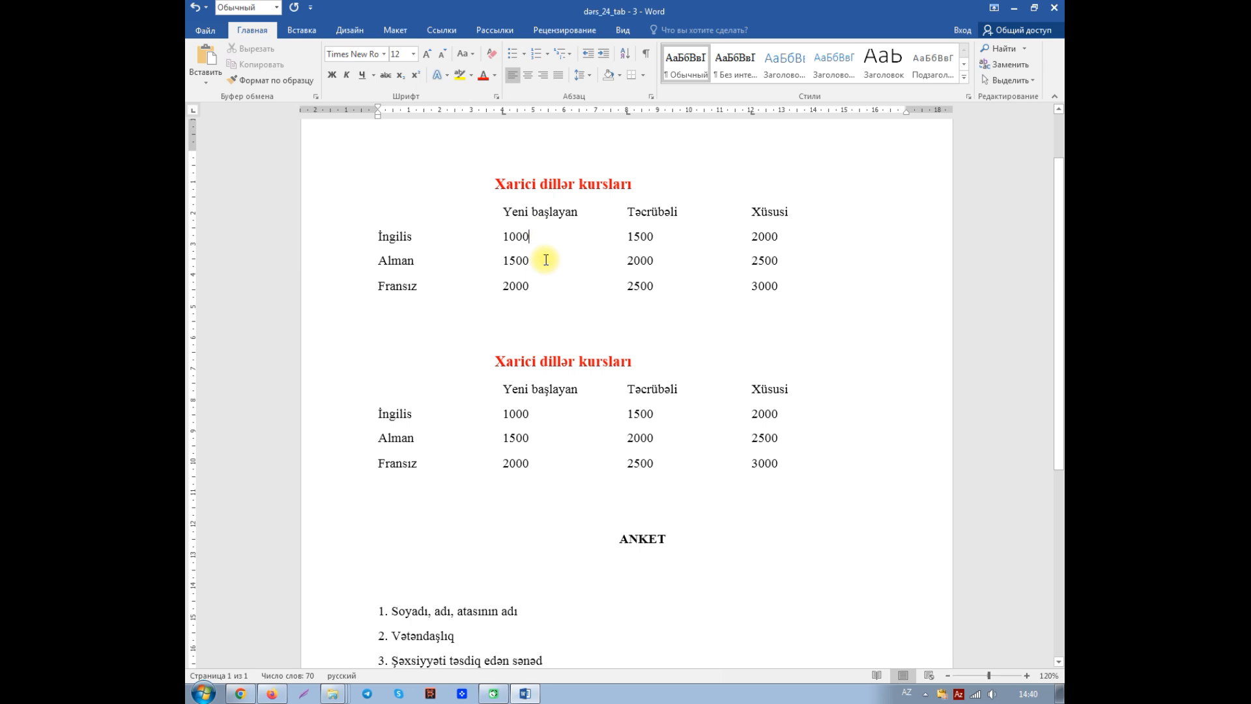
{"action": "type", "text": "ç"}
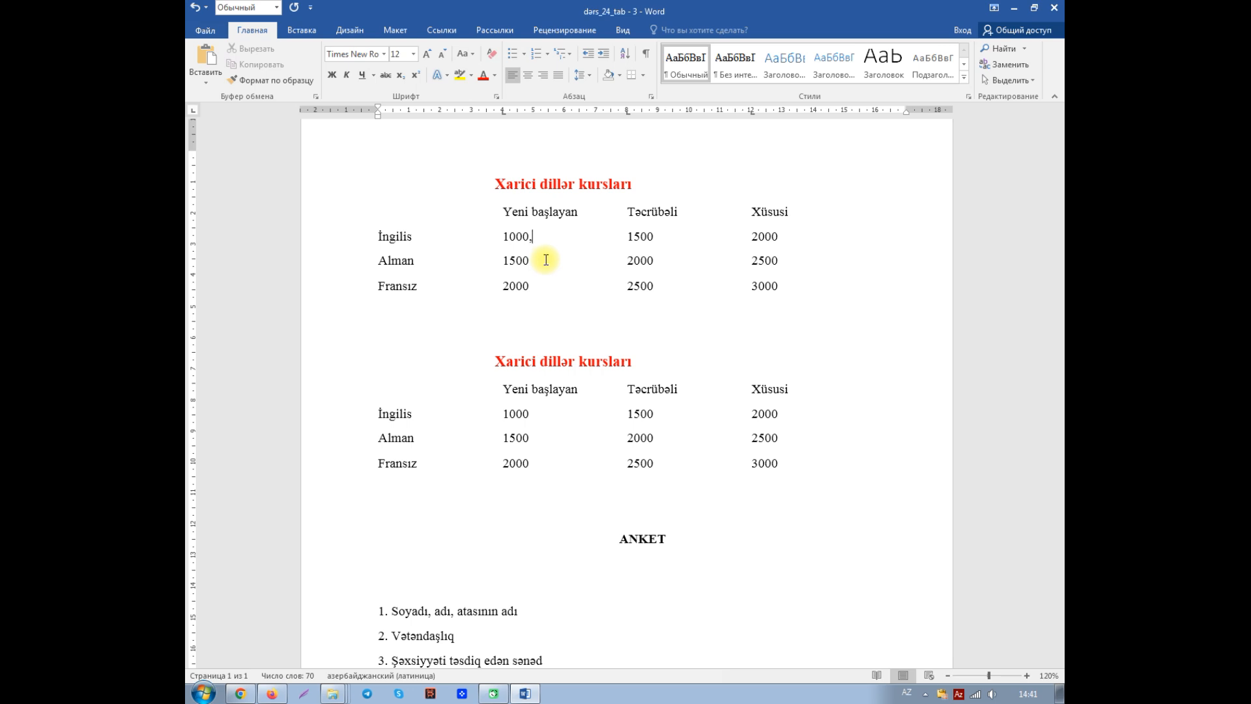
{"action": "type", "text": "25"}
{"action": "type", "text": "45"}
{"action": "type", "text": "32"}
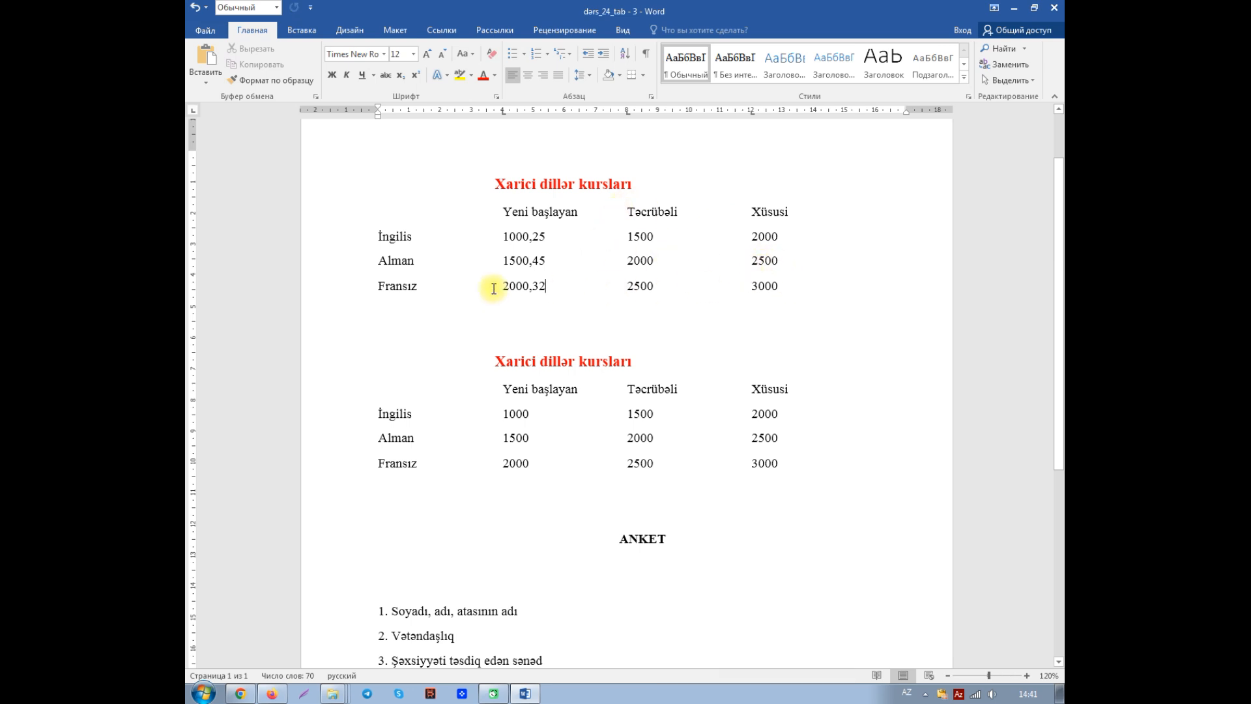
Change the 4 cm tab stop of the first table's İngilis, Alman and Fransız rows to decimal alignment.
{"action": "left_click", "coordinate": [355, 242]}
{"action": "left_click_drag", "start_coordinate": [355, 247], "coordinate": [357, 285]}
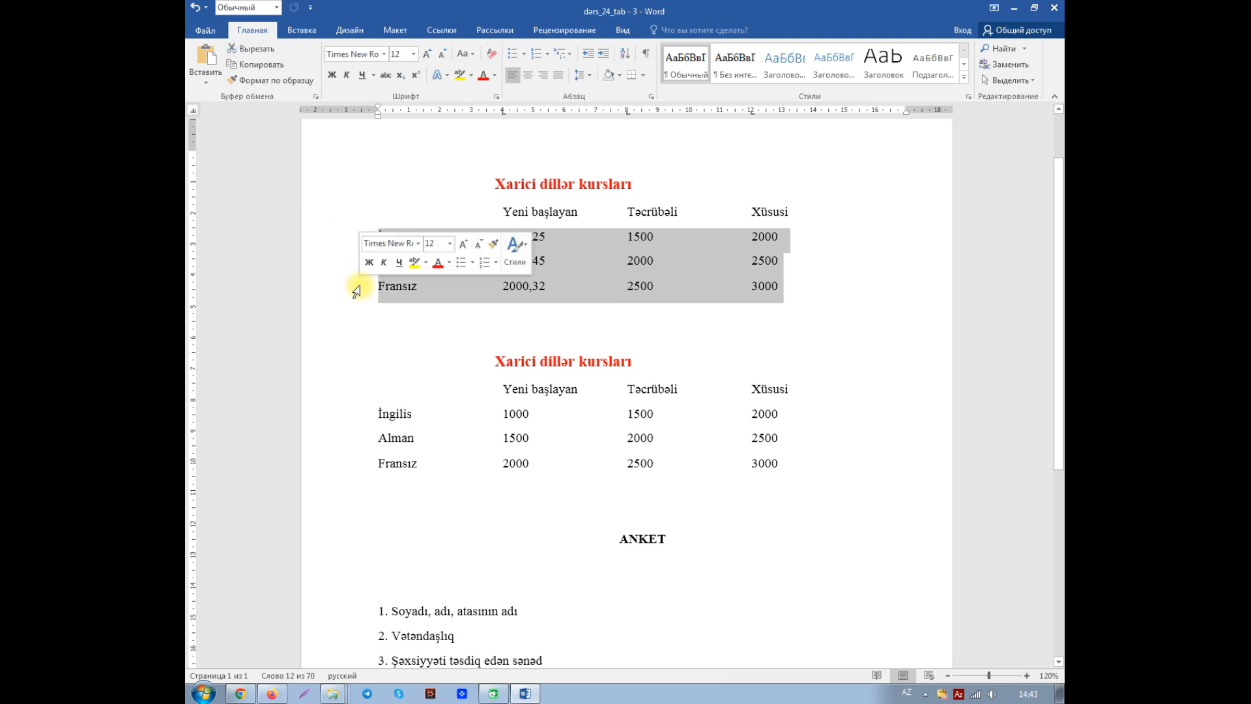
{"action": "left_click", "coordinate": [651, 97]}
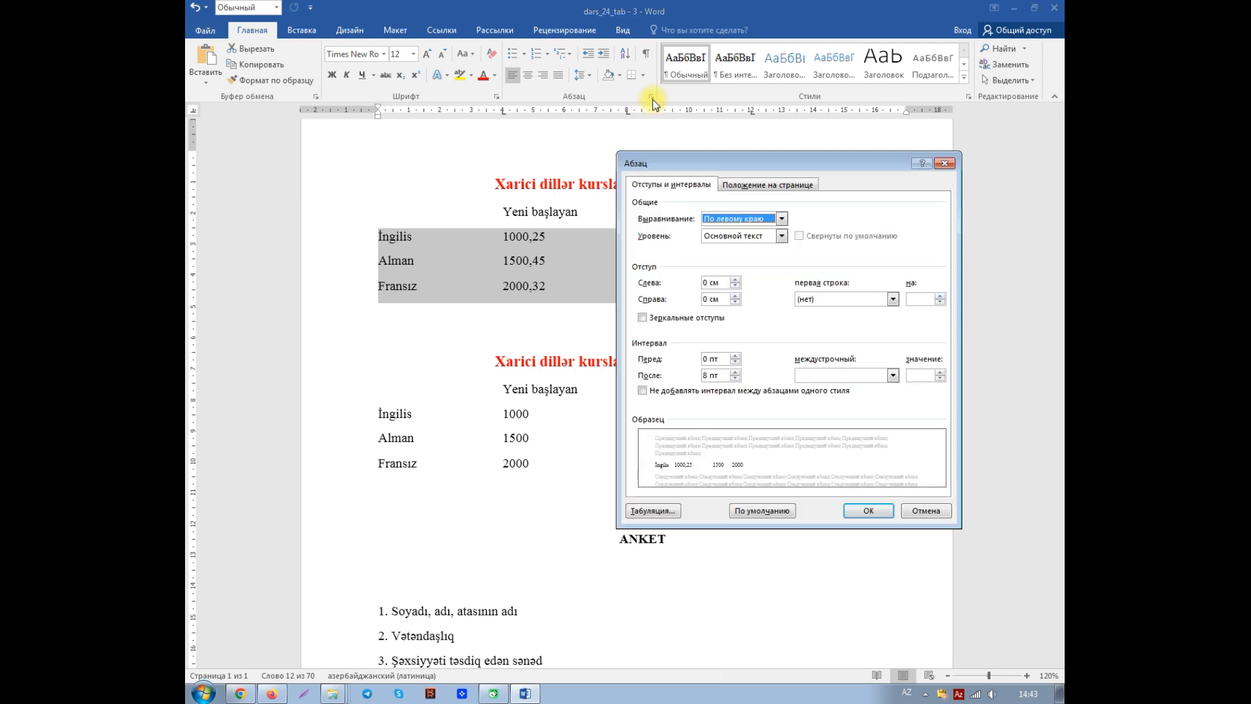
{"action": "left_click", "coordinate": [652, 510]}
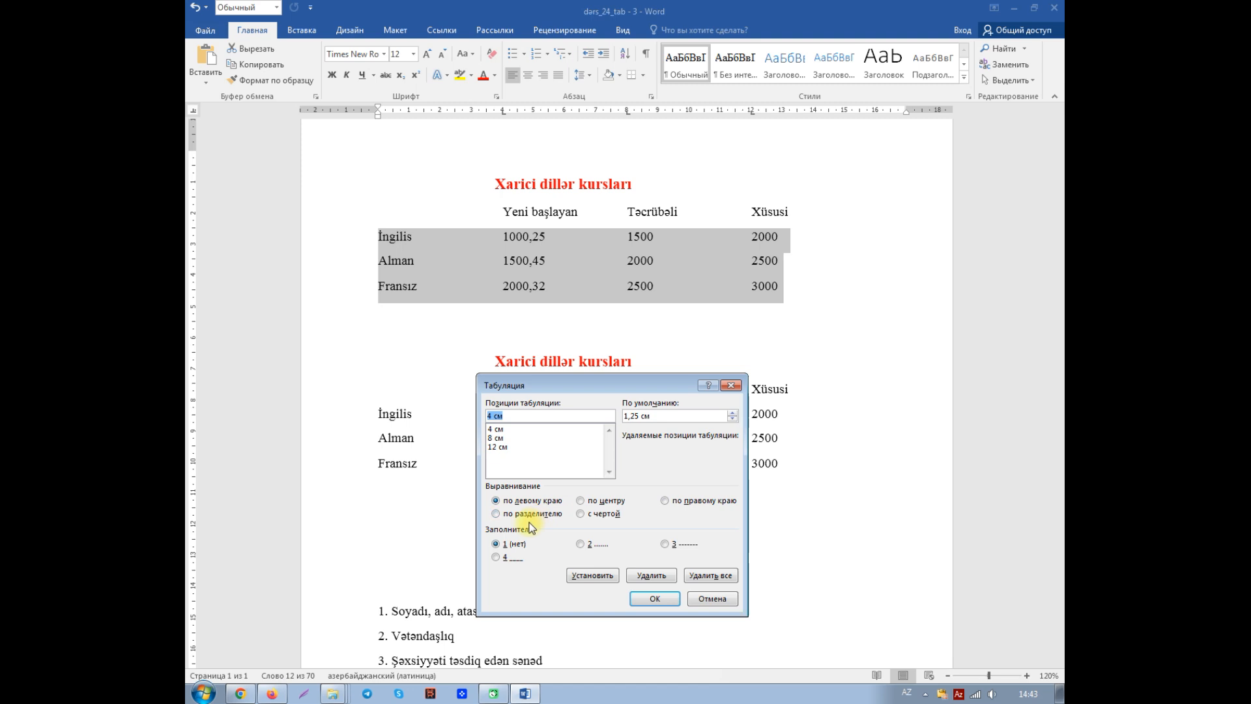
{"action": "left_click", "coordinate": [497, 514]}
{"action": "left_click", "coordinate": [657, 597]}
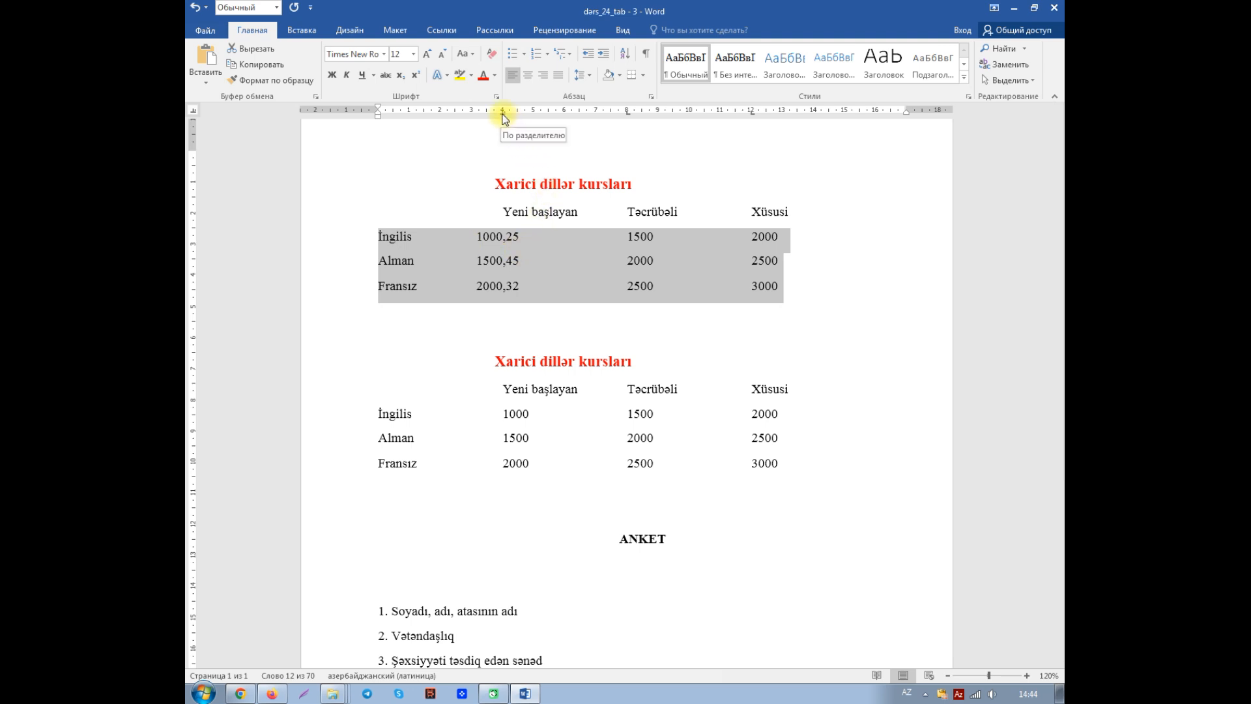
{"action": "left_click_drag", "start_coordinate": [503, 115], "coordinate": [503, 115]}
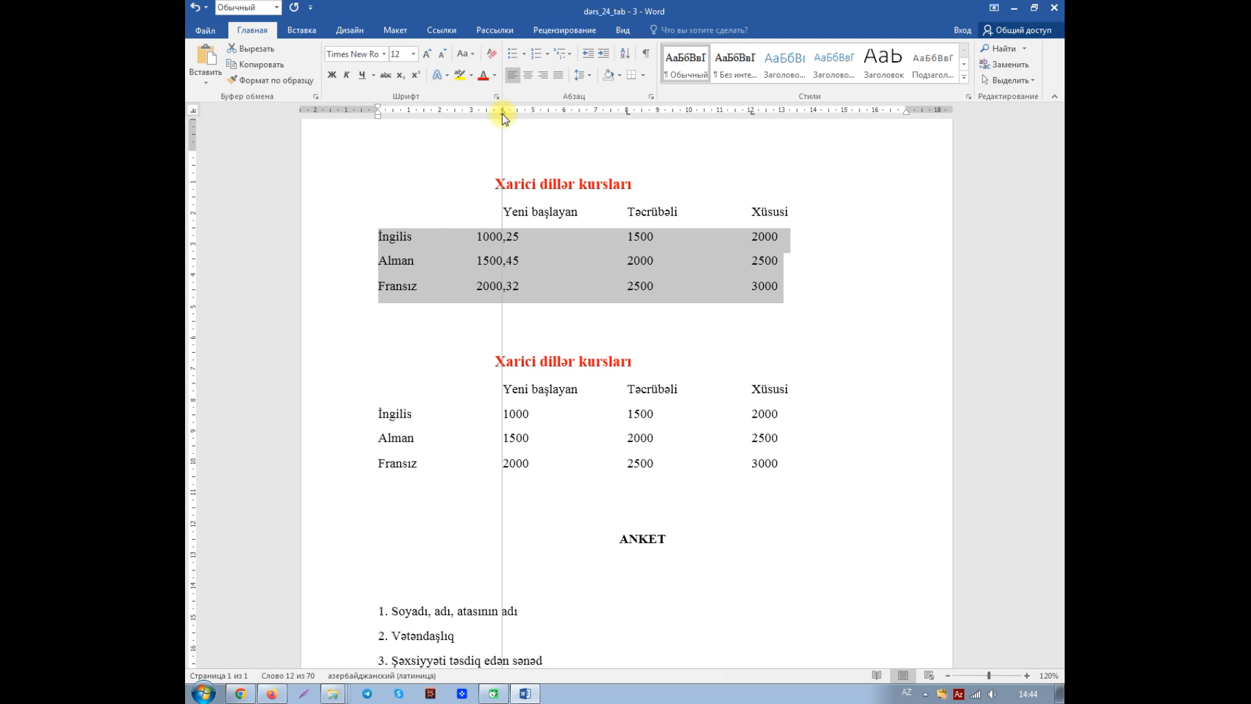
{"action": "left_click_drag", "start_coordinate": [502, 115], "coordinate": [503, 115]}
Add bar tabs at about 6.5 cm and 10.5 cm to the second table's İngilis, Alman and Fransız rows.
{"action": "left_click", "coordinate": [502, 413]}
{"action": "left_click", "coordinate": [352, 423]}
{"action": "left_click_drag", "start_coordinate": [353, 430], "coordinate": [356, 464]}
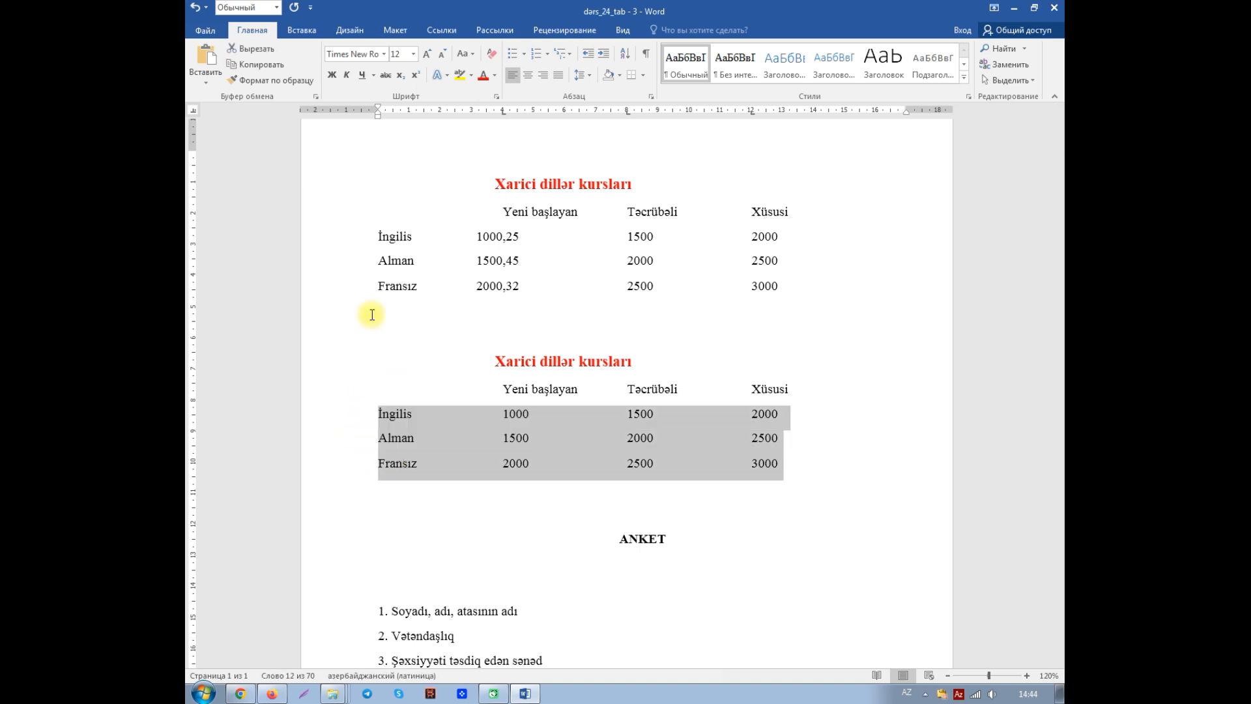
{"action": "left_click", "coordinate": [194, 112]}
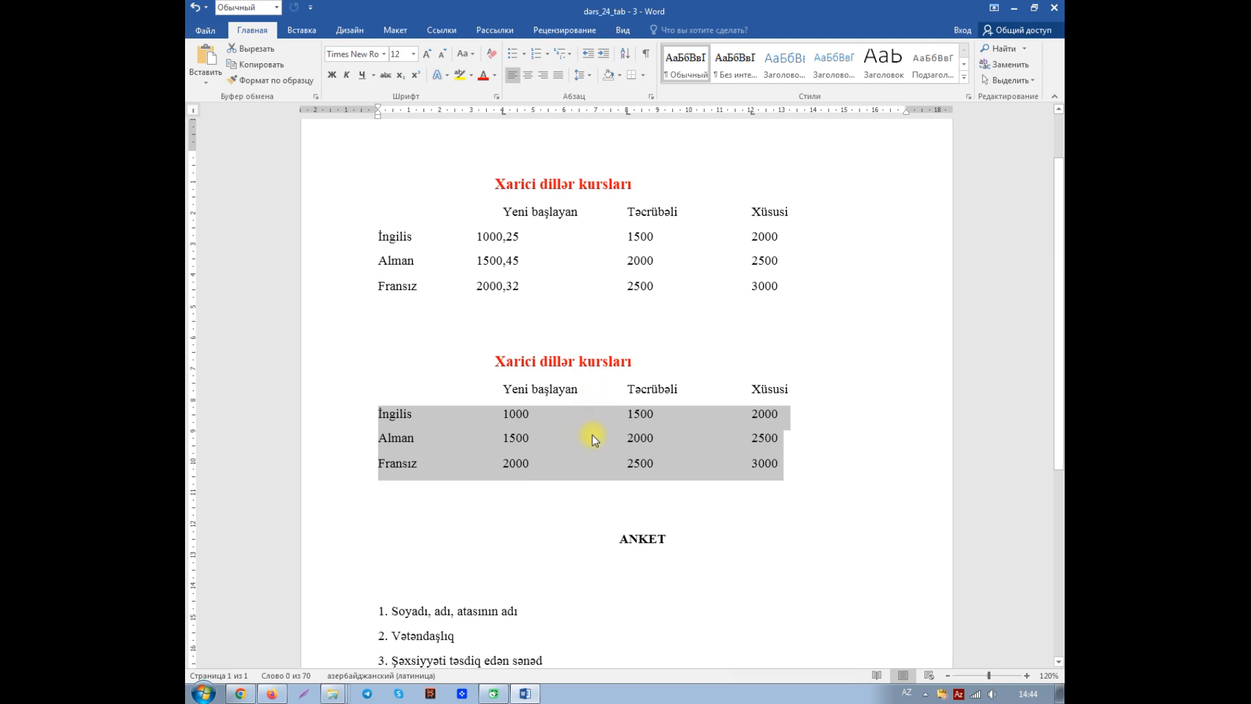
{"action": "left_click", "coordinate": [712, 459]}
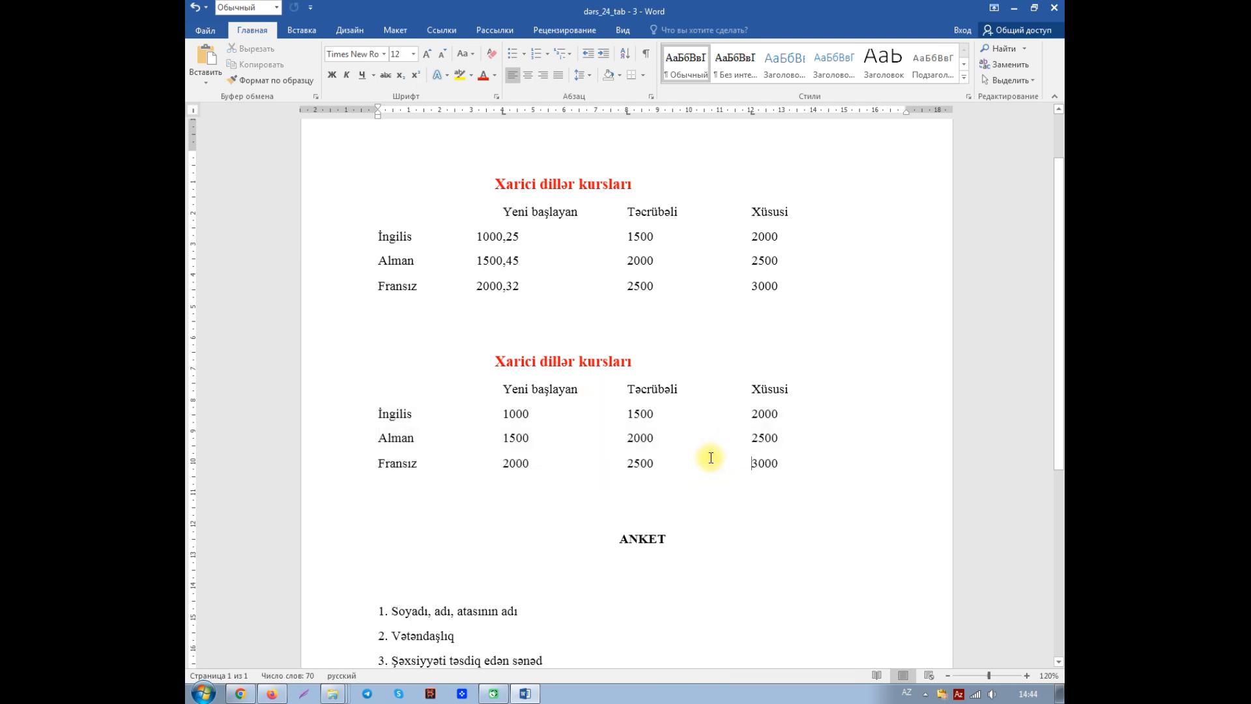
{"action": "left_click_drag", "start_coordinate": [337, 412], "coordinate": [371, 463]}
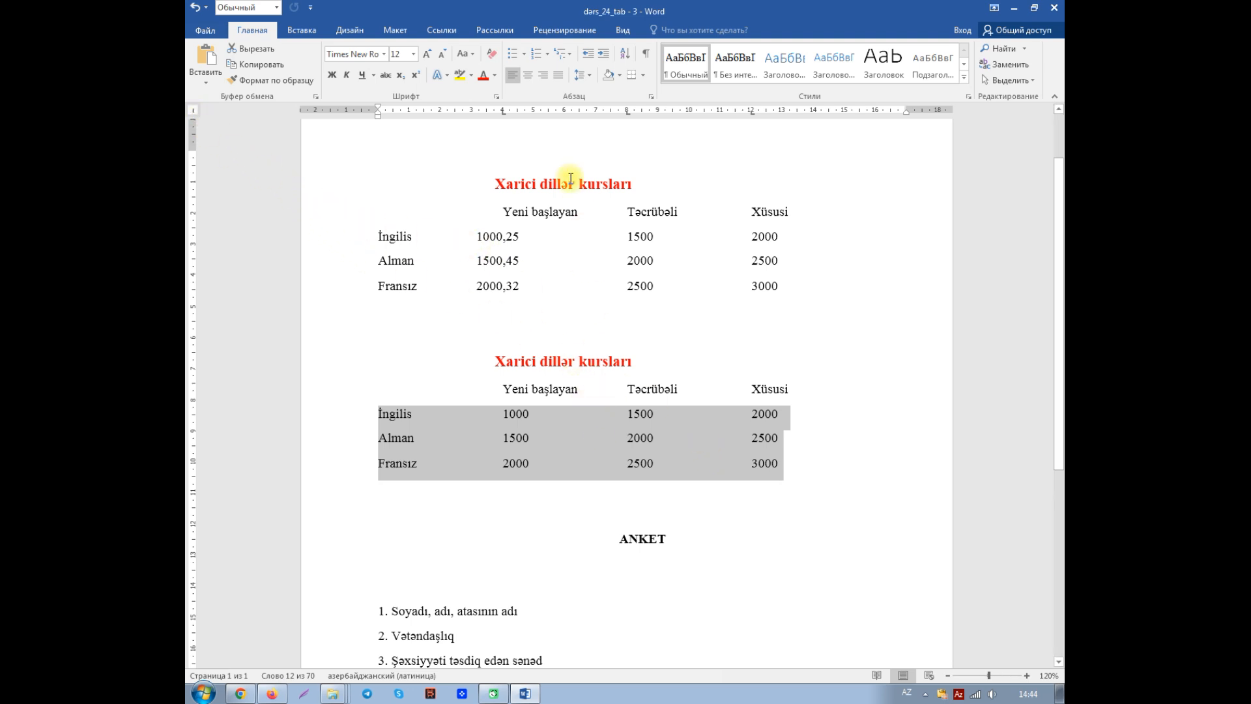
{"action": "left_click", "coordinate": [580, 111]}
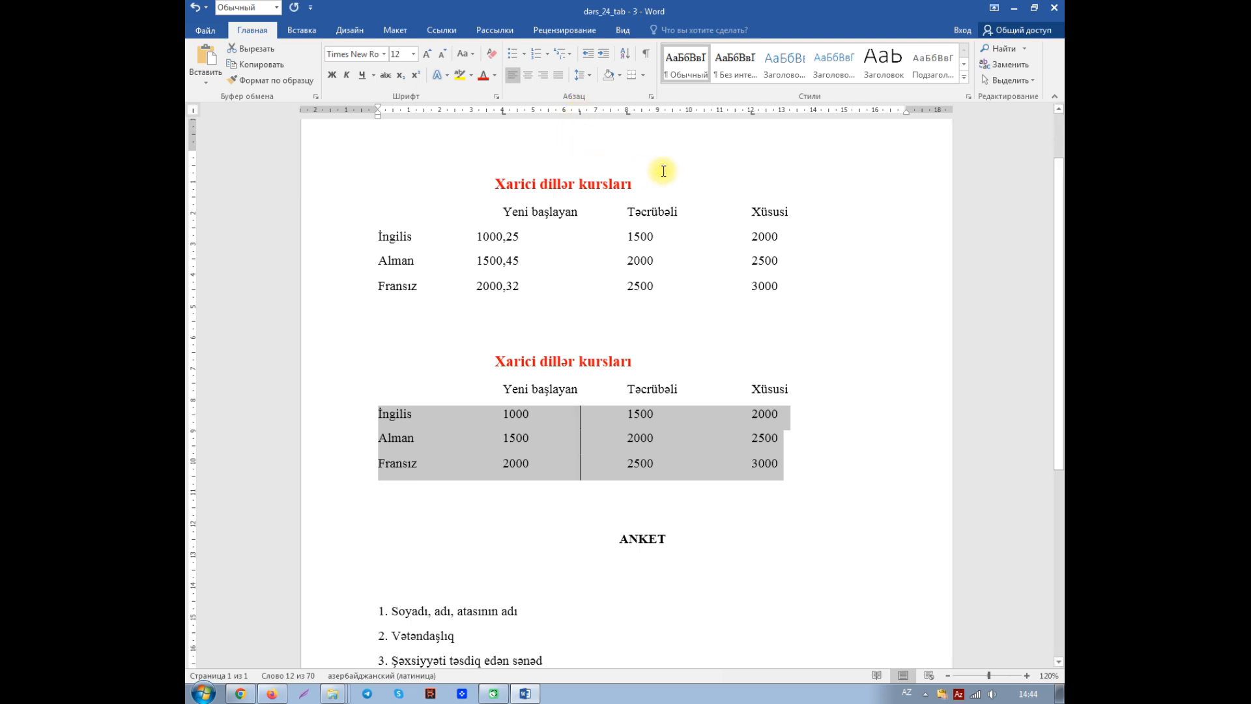
{"action": "left_click", "coordinate": [704, 111]}
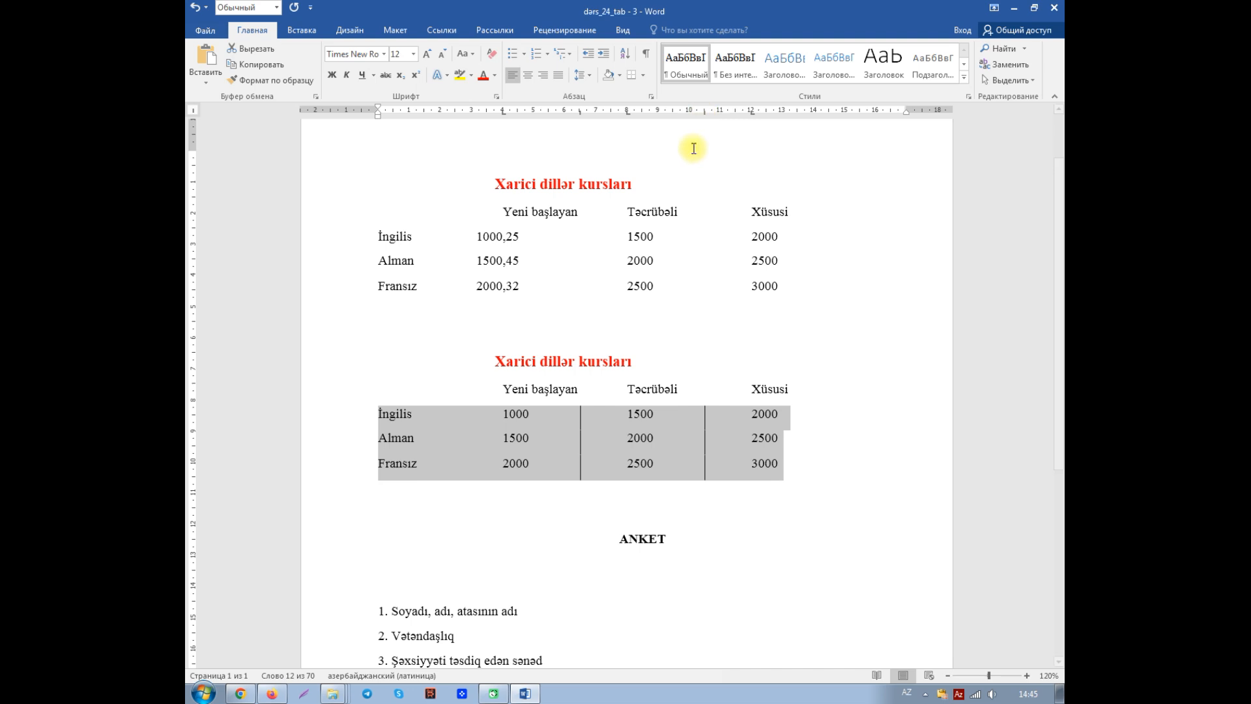
Examine the tab alignment and leader options for the "Vətəndaşlıq" line.
{"action": "left_click", "coordinate": [557, 444]}
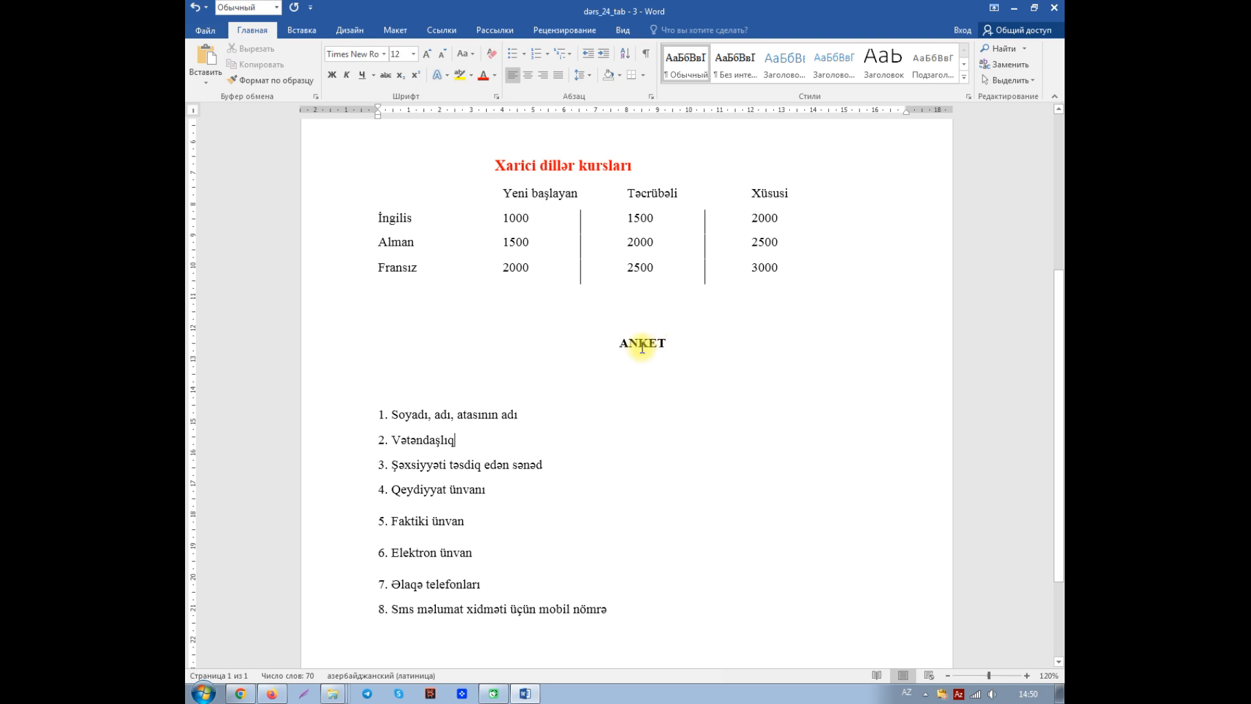
{"action": "double_click", "coordinate": [649, 109]}
{"action": "left_click", "coordinate": [653, 510]}
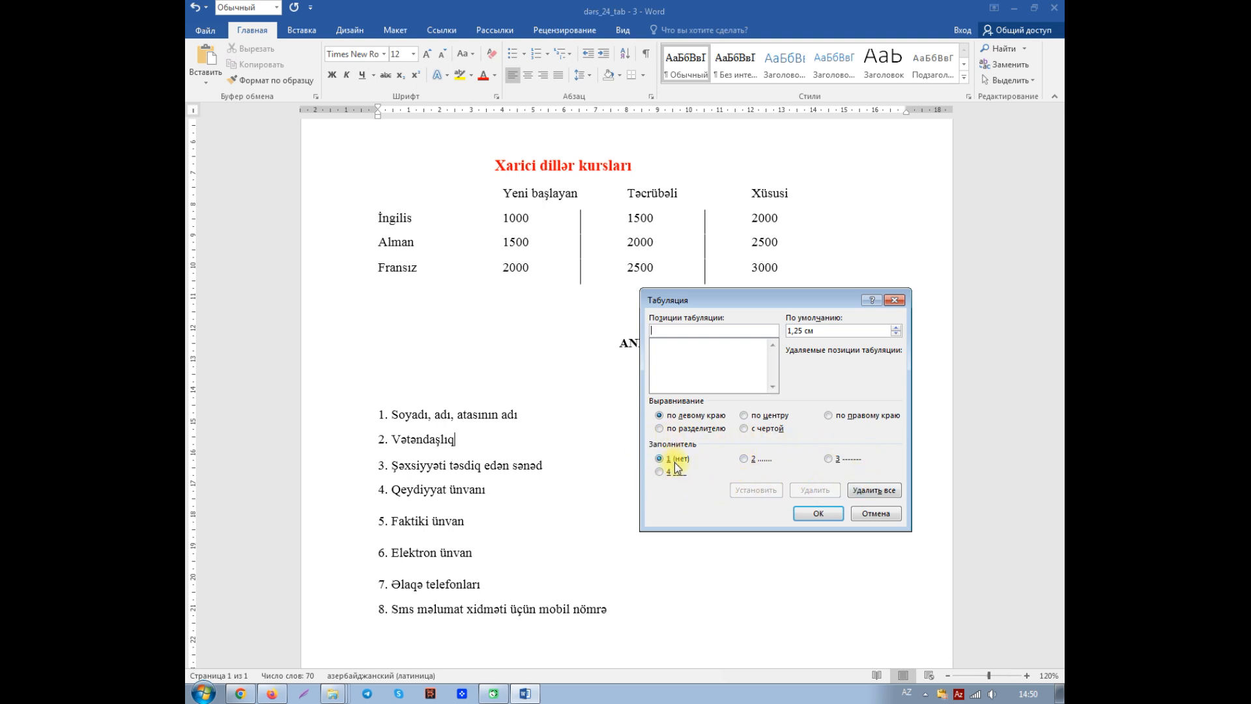
{"action": "left_click", "coordinate": [887, 514]}
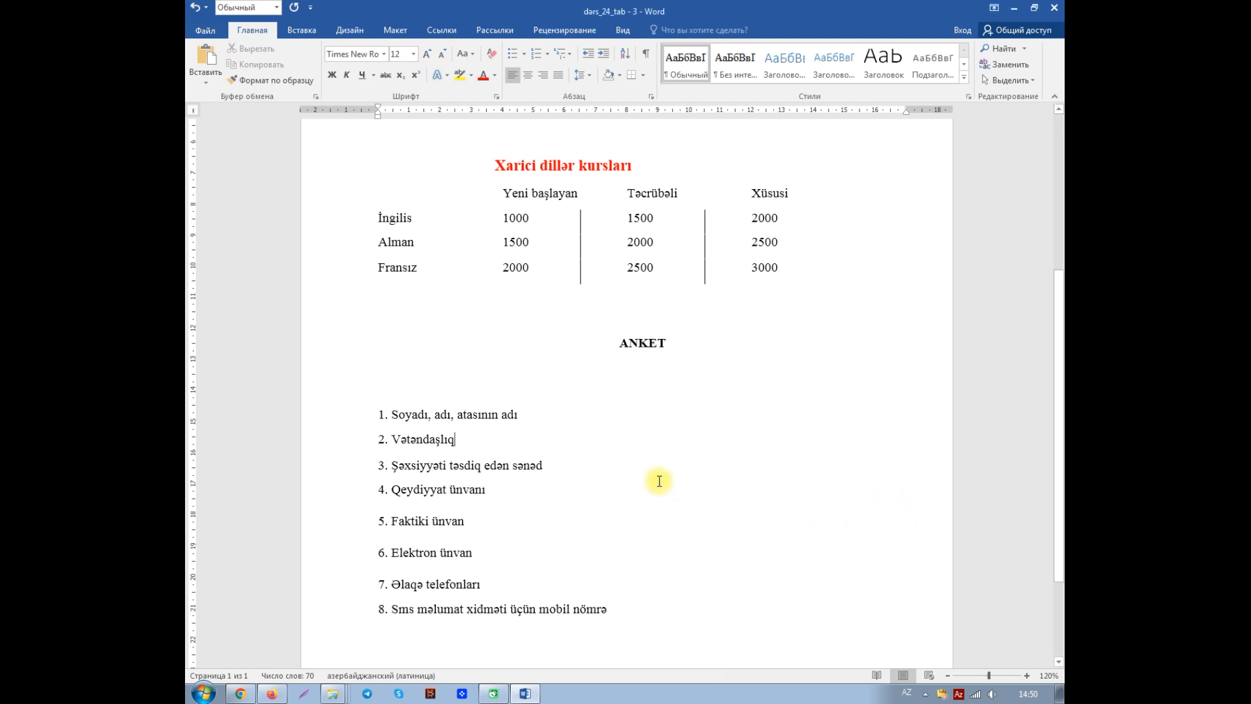
Delete both "Xarici dillər kursları" tables above the ANKET heading.
{"action": "scroll", "coordinate": [659, 481], "scroll_direction": "up", "scroll_amount": 5}
{"action": "left_click_drag", "start_coordinate": [337, 247], "coordinate": [365, 585]}
{"action": "key", "text": "Delete"}
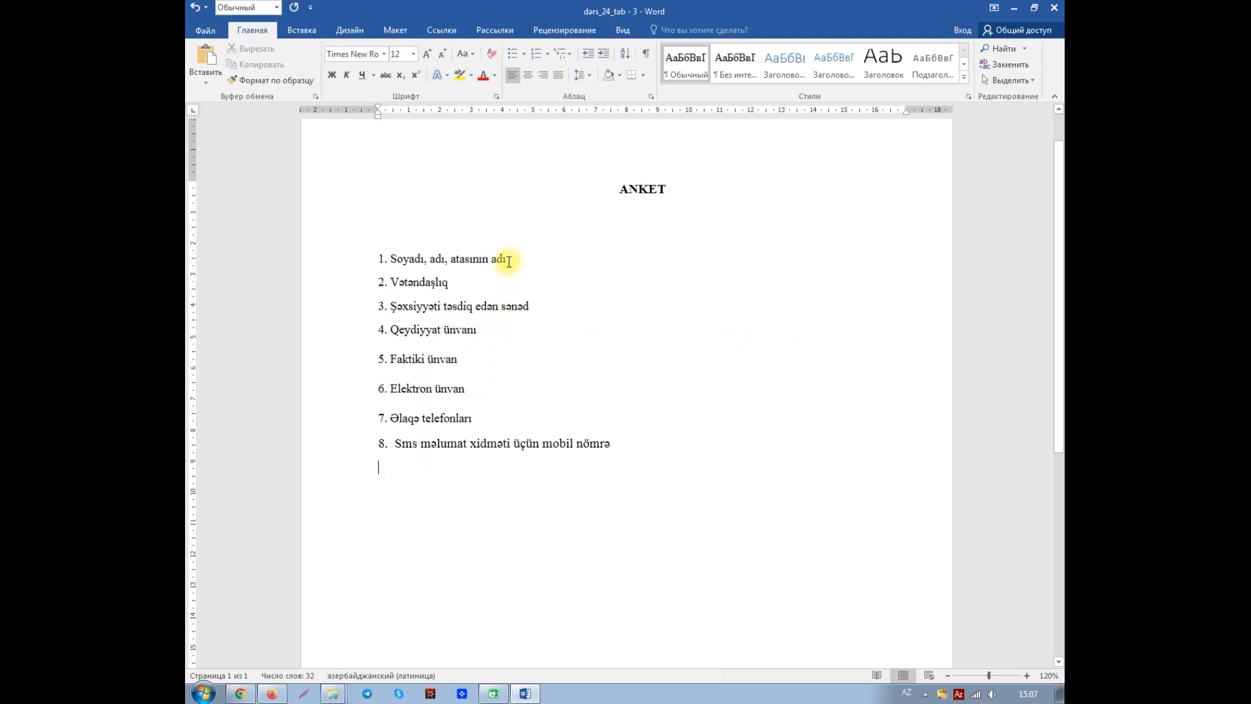
Place the cursor after "Soyadı, adı, atasının adı", open the on-screen keyboard and switch it to the Azerbaijani layout.
{"action": "left_click", "coordinate": [509, 261]}
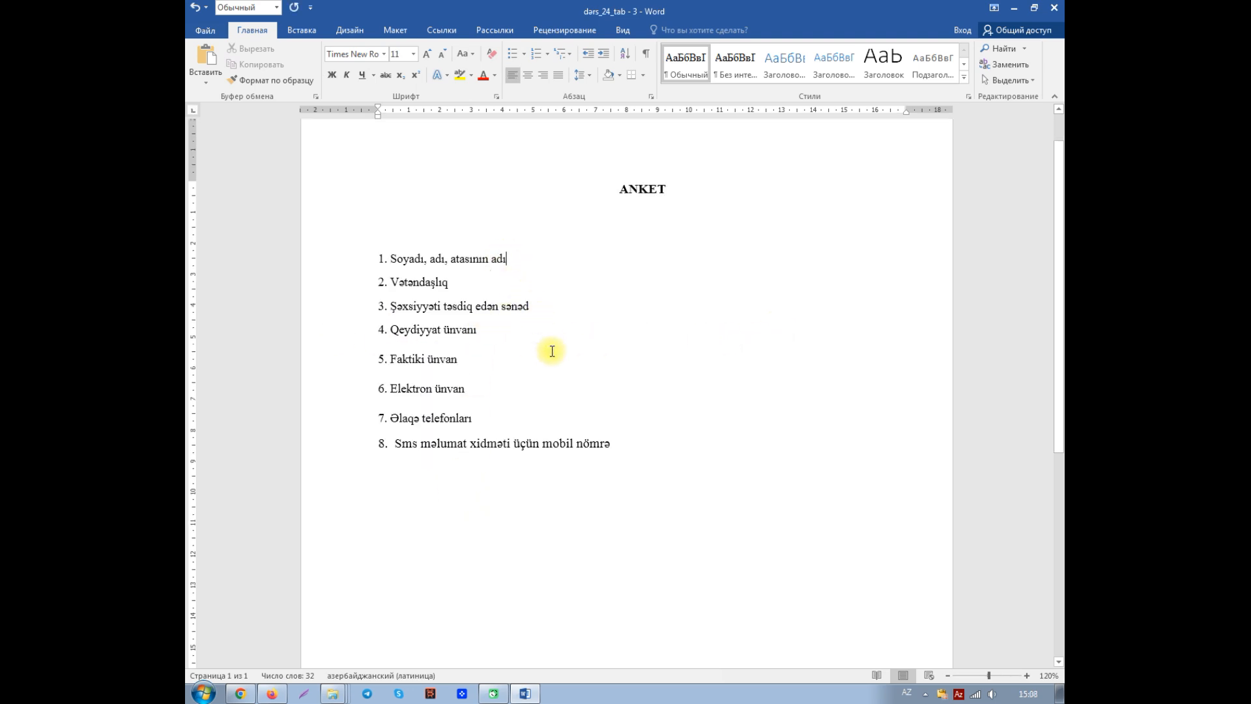
{"action": "left_click", "coordinate": [205, 694]}
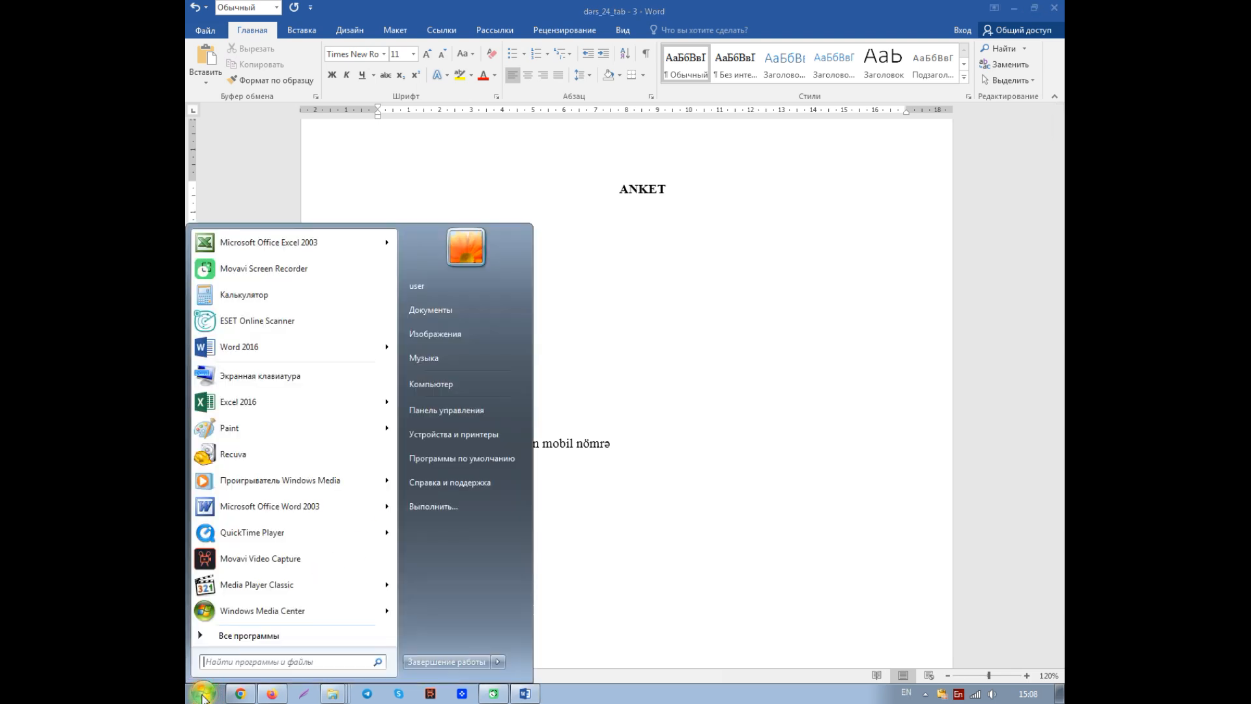
{"action": "left_click", "coordinate": [255, 376]}
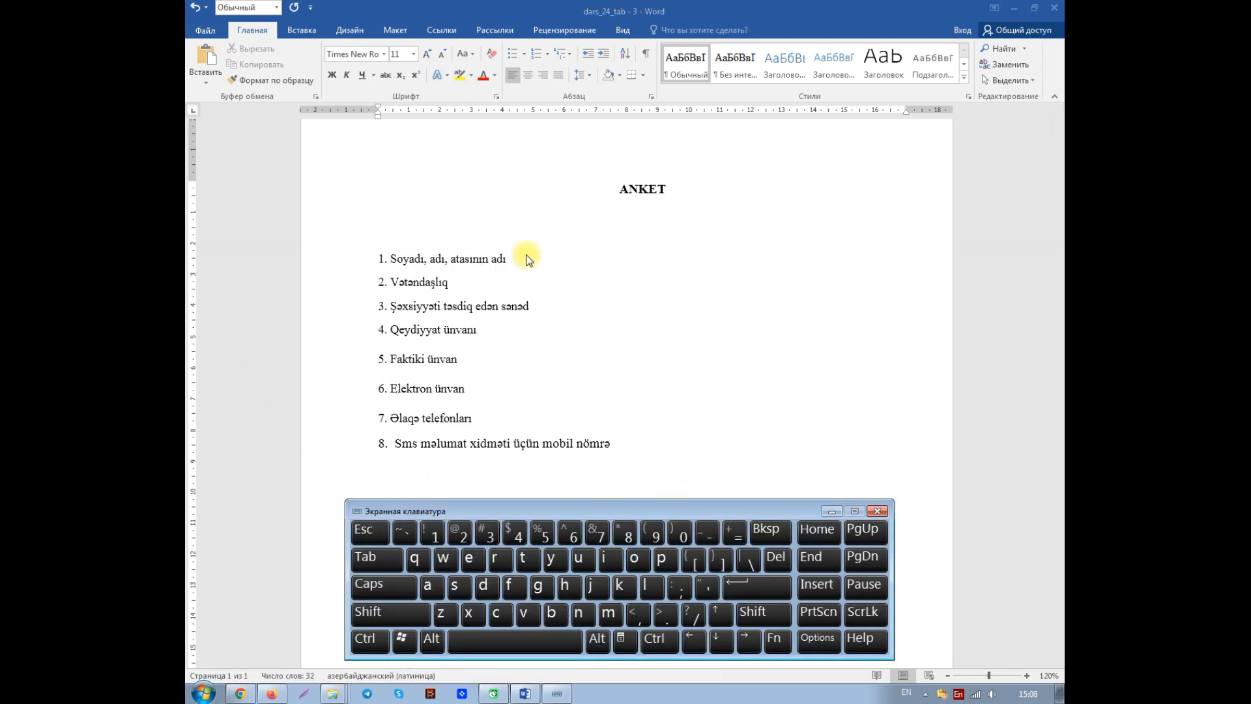
{"action": "key", "text": "alt+shift"}
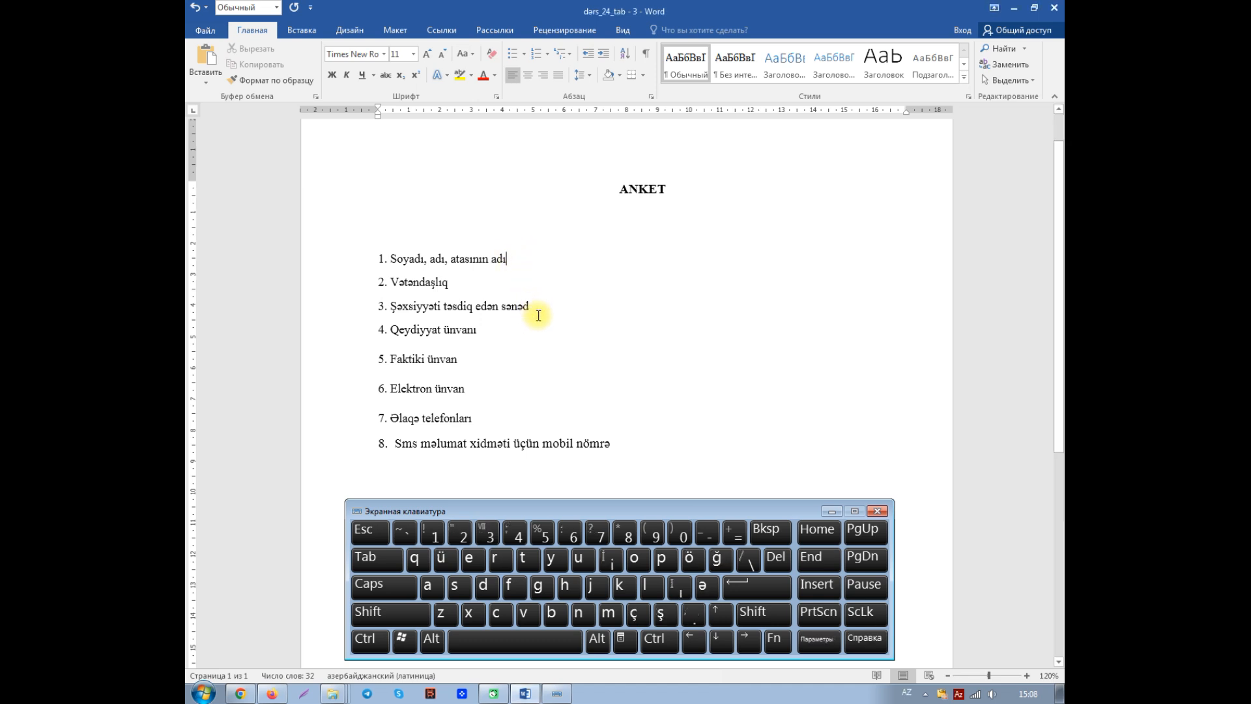
Insert a tab character at the end of each of the eight ANKET lines, and minimise the on-screen keyboard.
{"action": "left_click", "coordinate": [378, 559]}
{"action": "left_click", "coordinate": [455, 281]}
{"action": "left_click", "coordinate": [372, 559]}
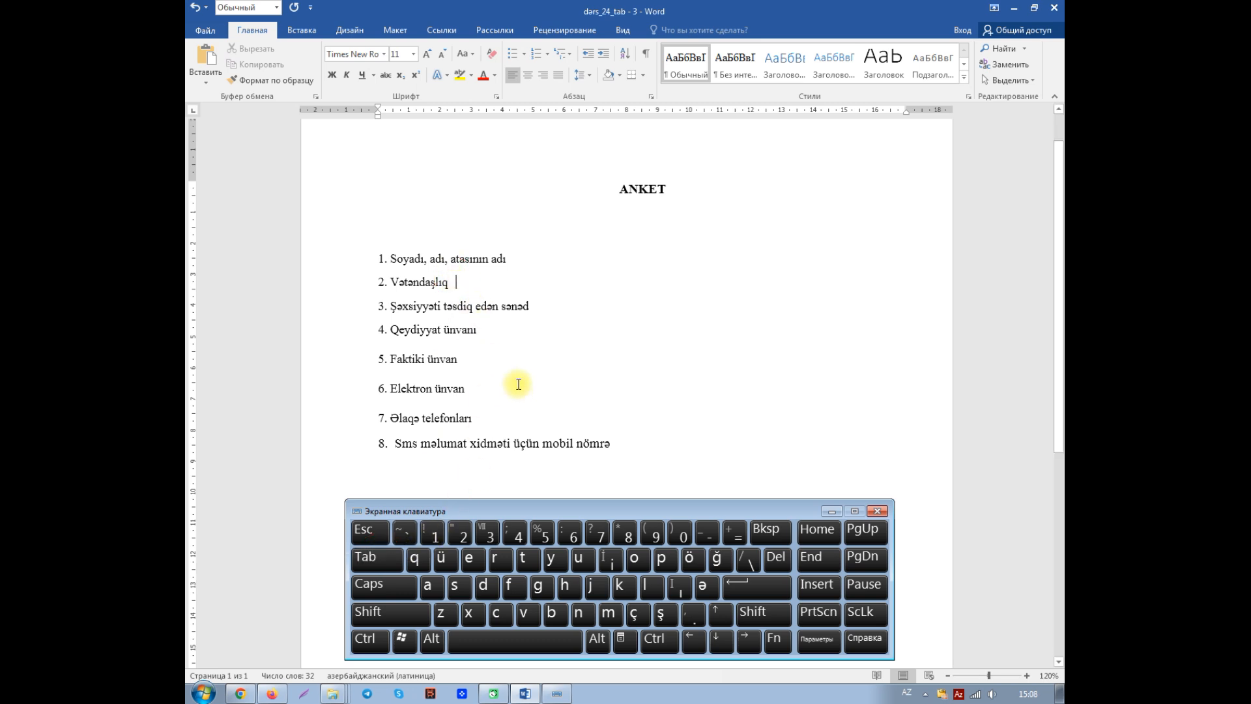
{"action": "left_click", "coordinate": [535, 308]}
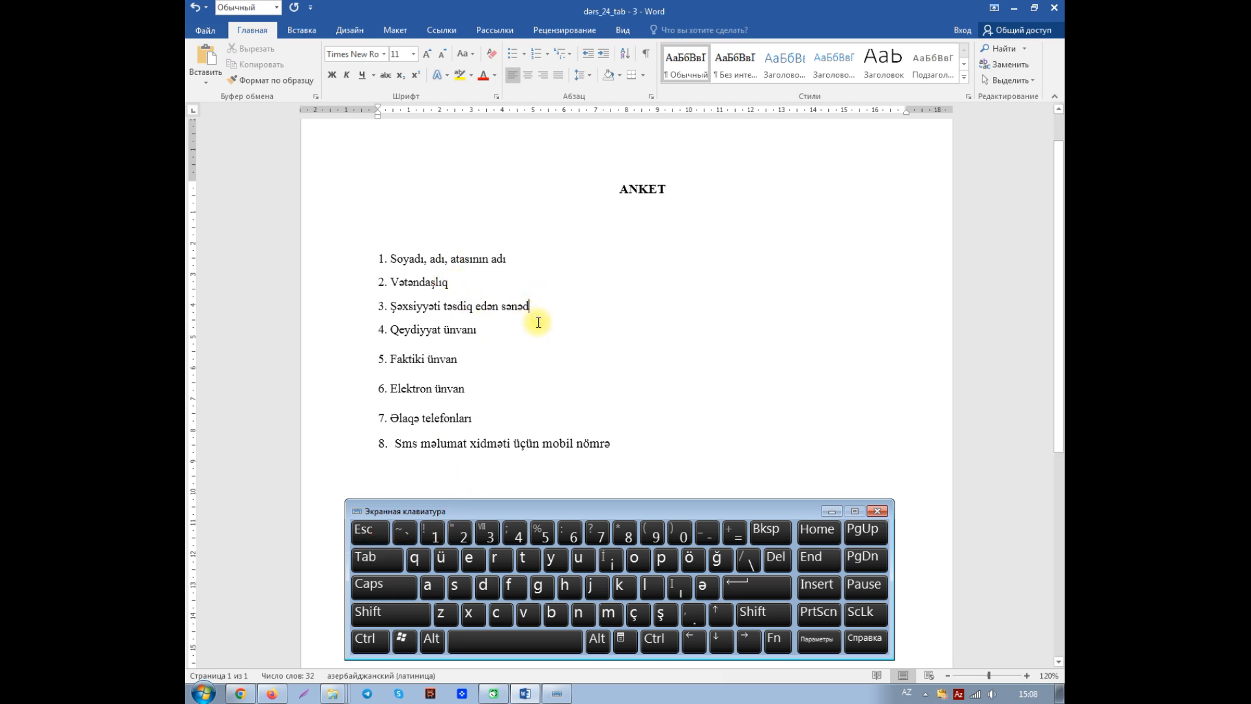
{"action": "left_click", "coordinate": [375, 560]}
{"action": "left_click", "coordinate": [479, 329]}
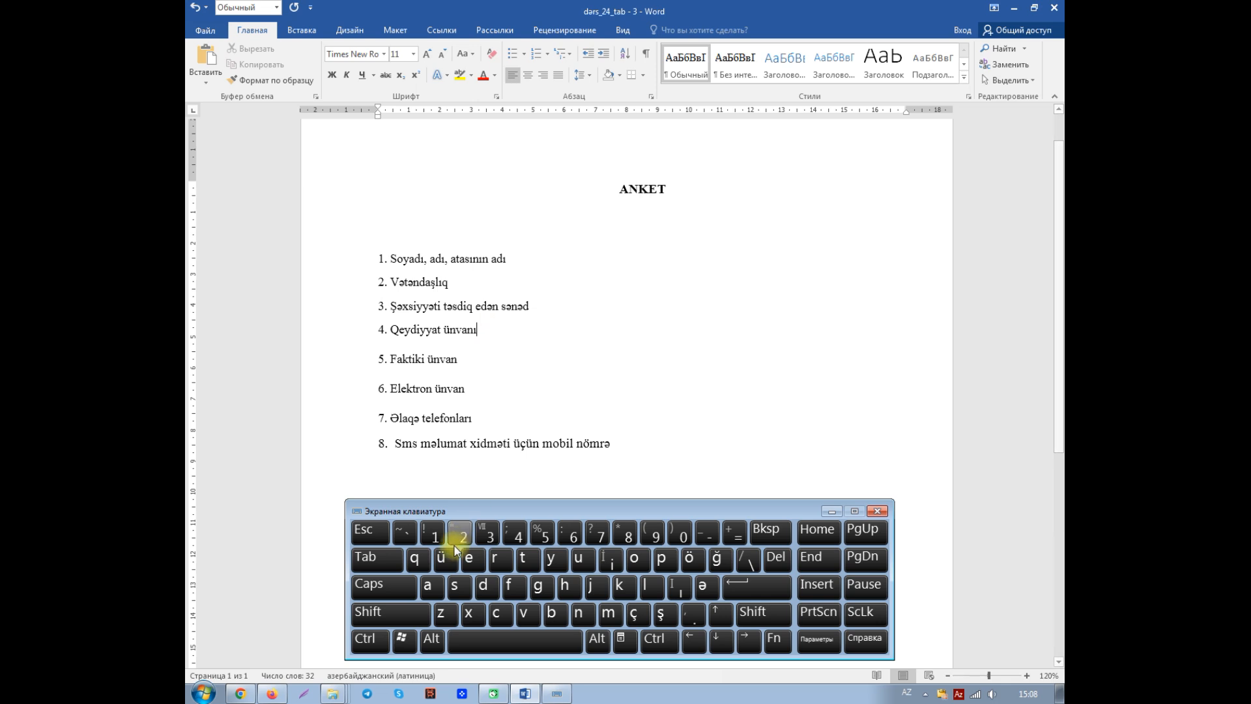
{"action": "left_click", "coordinate": [393, 561]}
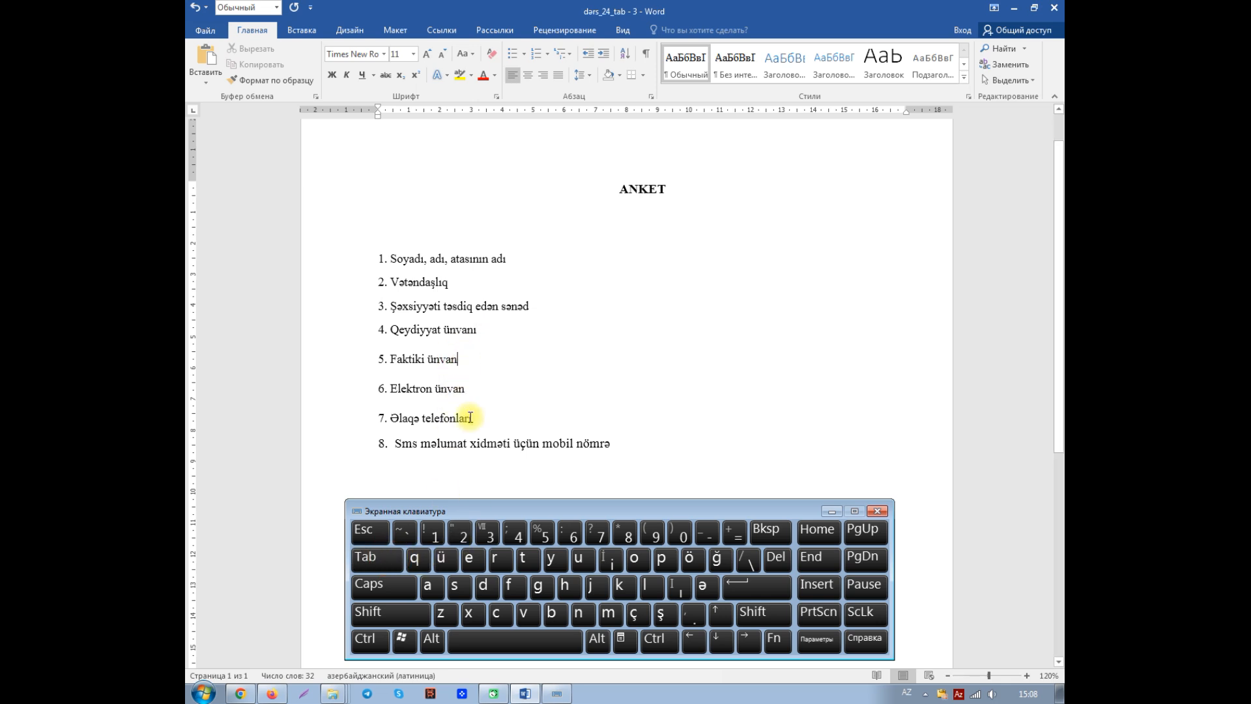
{"action": "left_click", "coordinate": [375, 559]}
{"action": "left_click", "coordinate": [477, 389]}
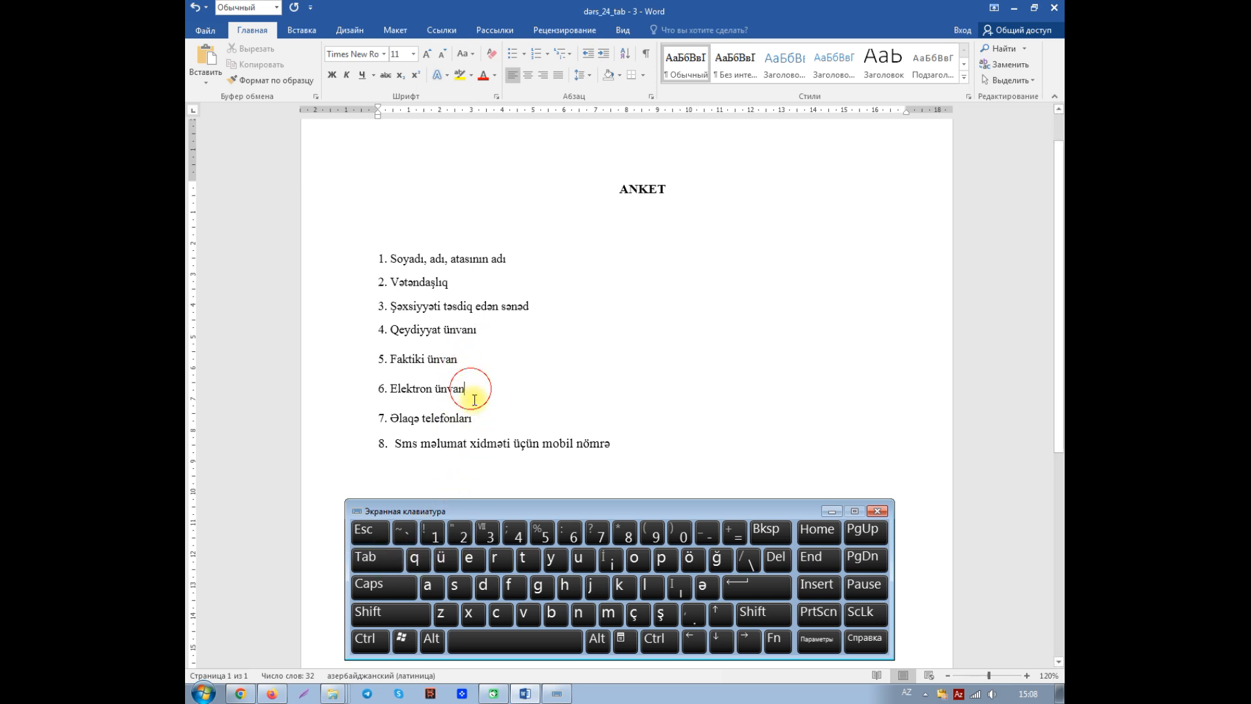
{"action": "left_click", "coordinate": [373, 557]}
{"action": "left_click", "coordinate": [474, 418]}
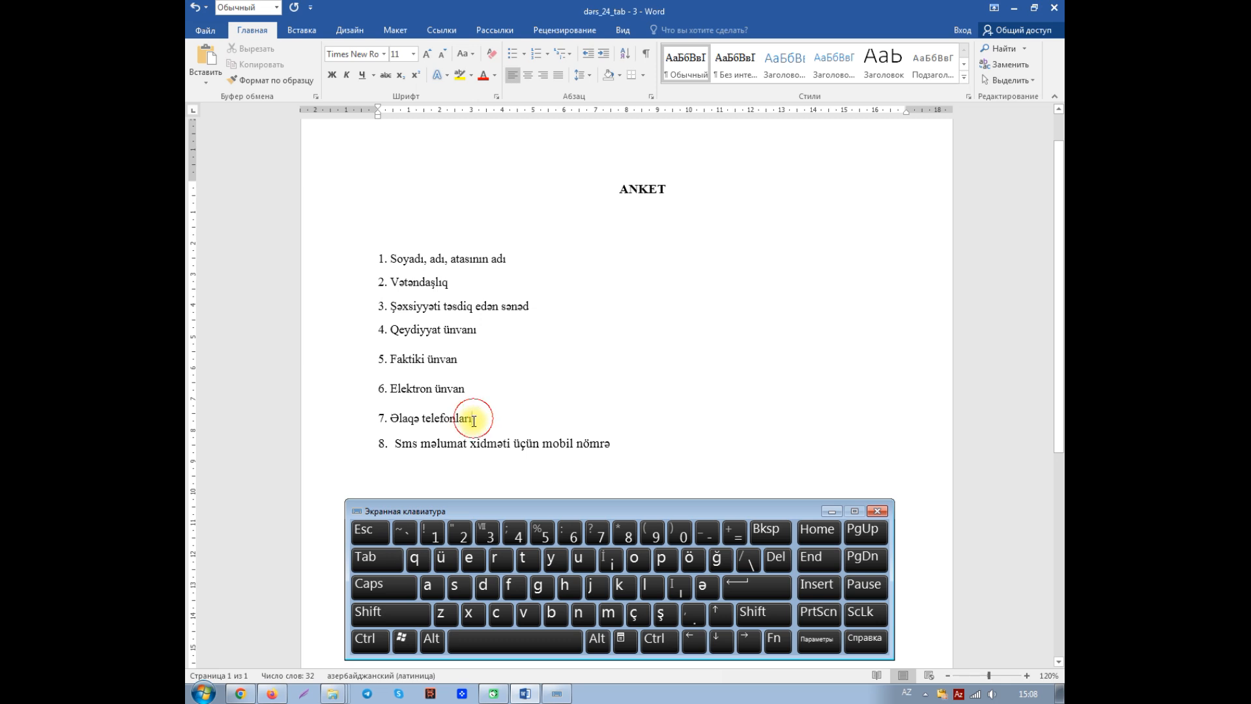
{"action": "left_click", "coordinate": [375, 559]}
{"action": "left_click", "coordinate": [611, 443]}
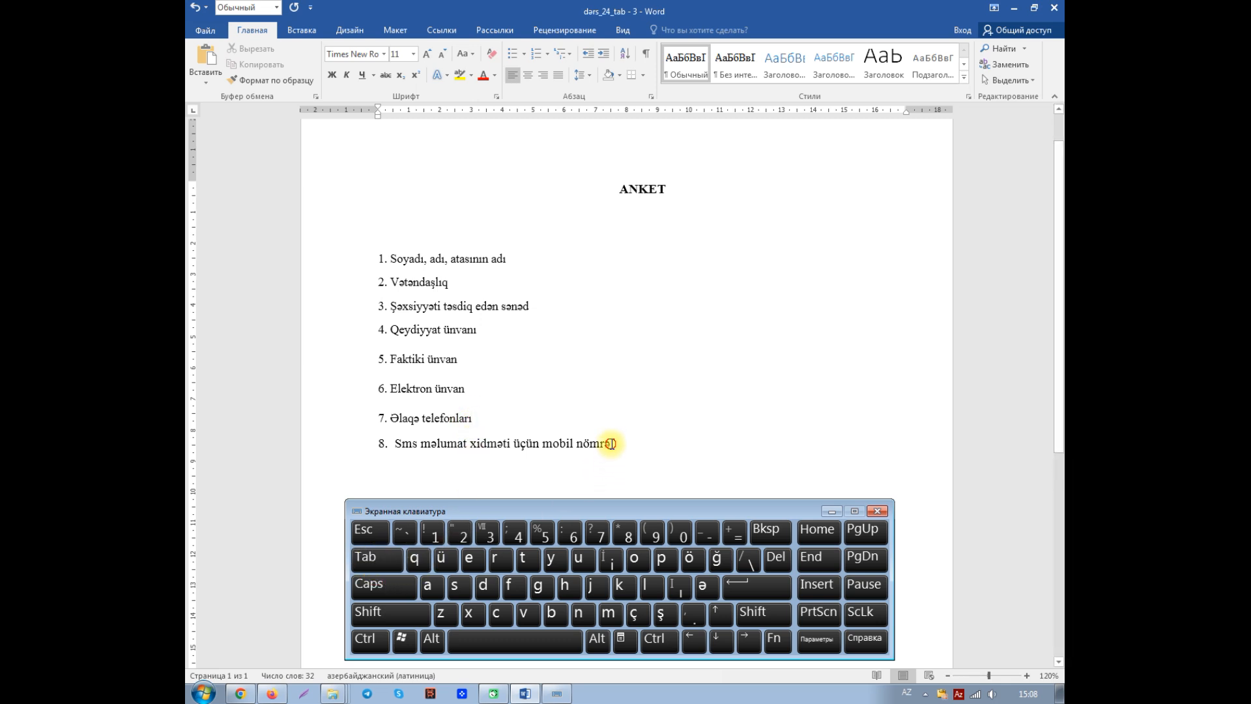
{"action": "left_click", "coordinate": [381, 561]}
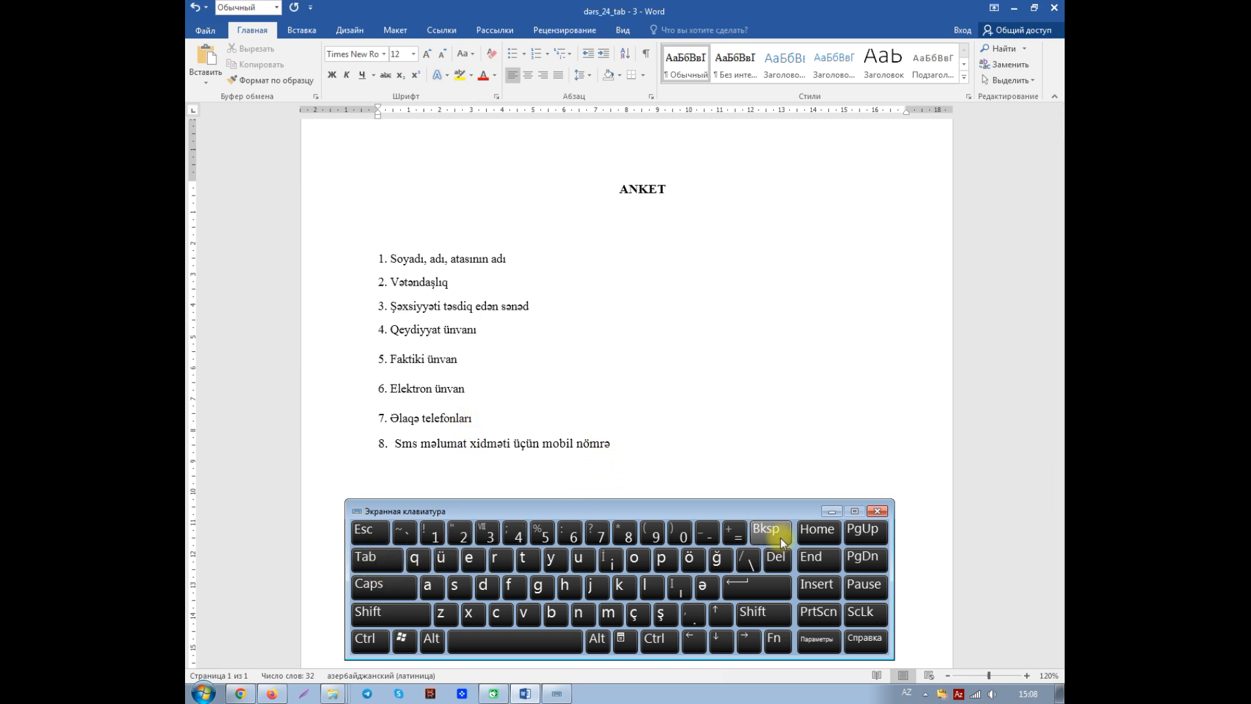
{"action": "left_click", "coordinate": [834, 511]}
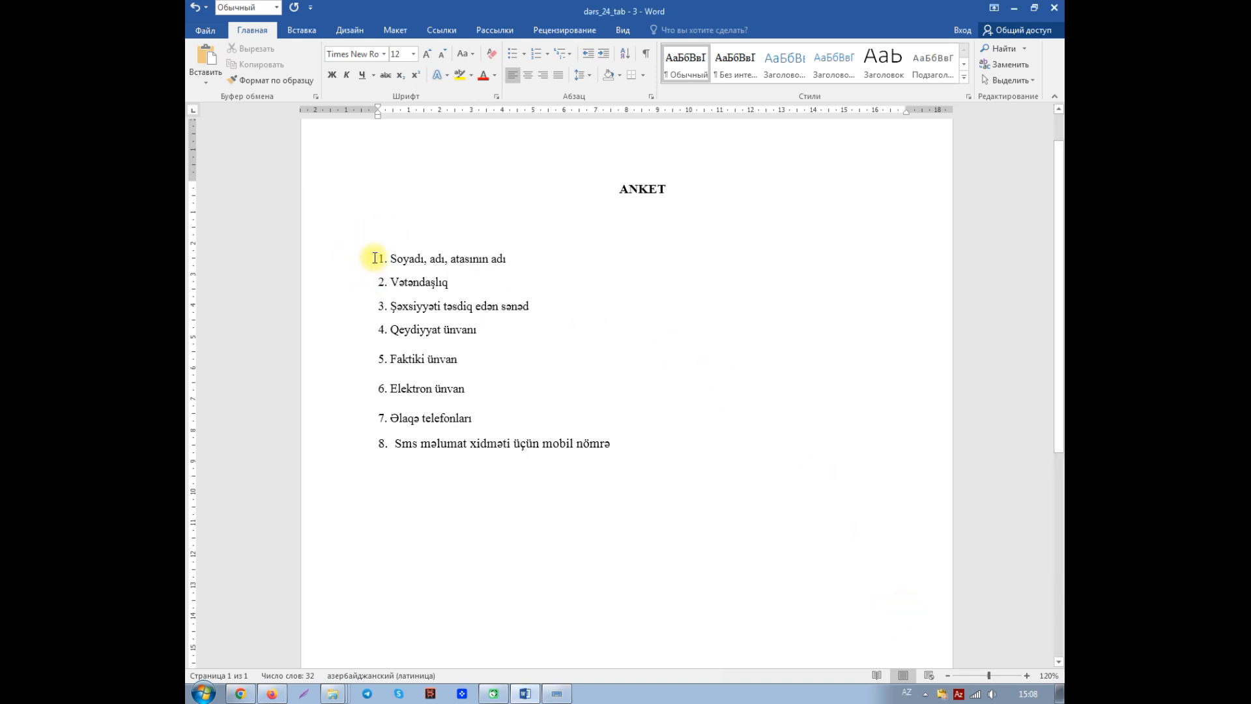
Set a right-aligned tab stop at 16 cm with underline leader 4 for all eight numbered ANKET lines.
{"action": "left_click_drag", "start_coordinate": [375, 257], "coordinate": [612, 442]}
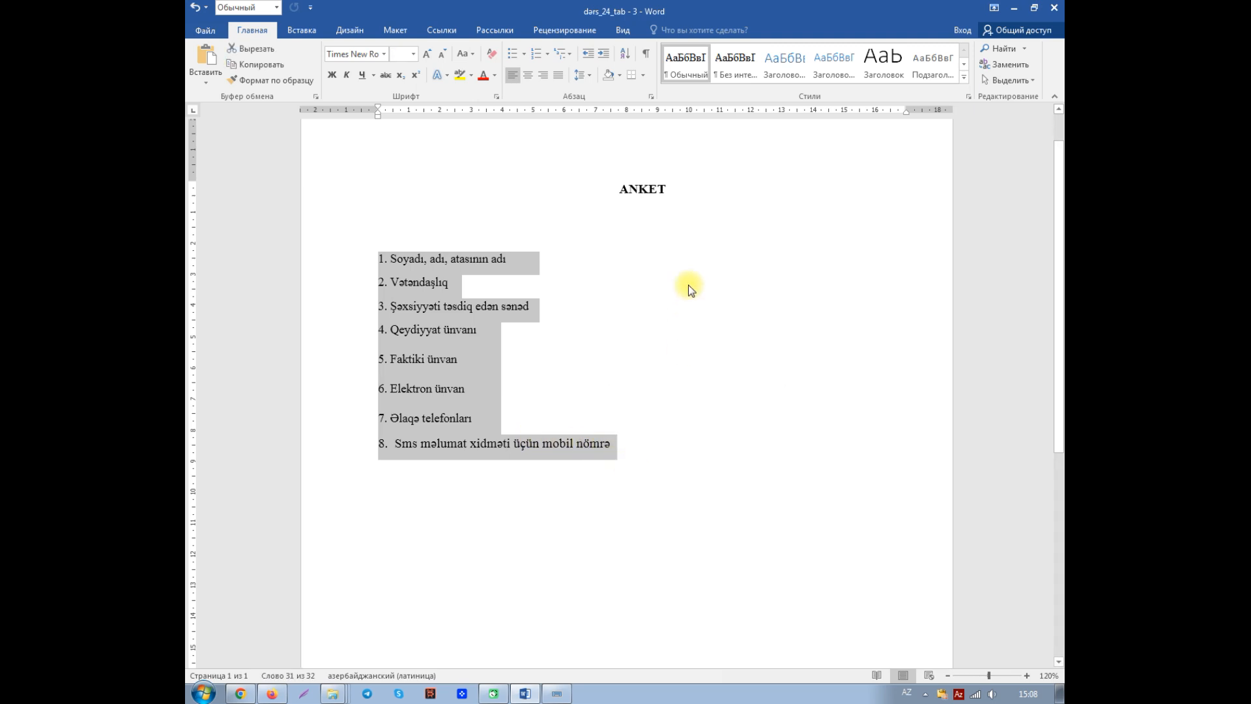
{"action": "left_click", "coordinate": [651, 97]}
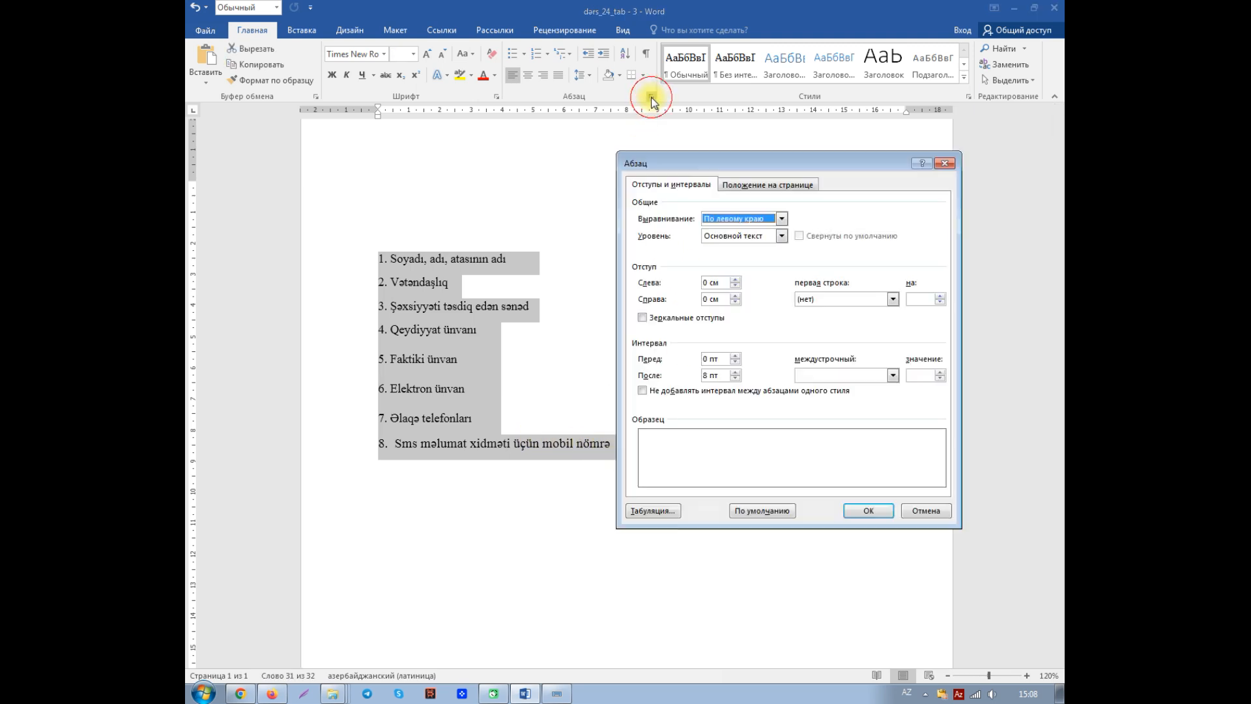
{"action": "left_click", "coordinate": [653, 511]}
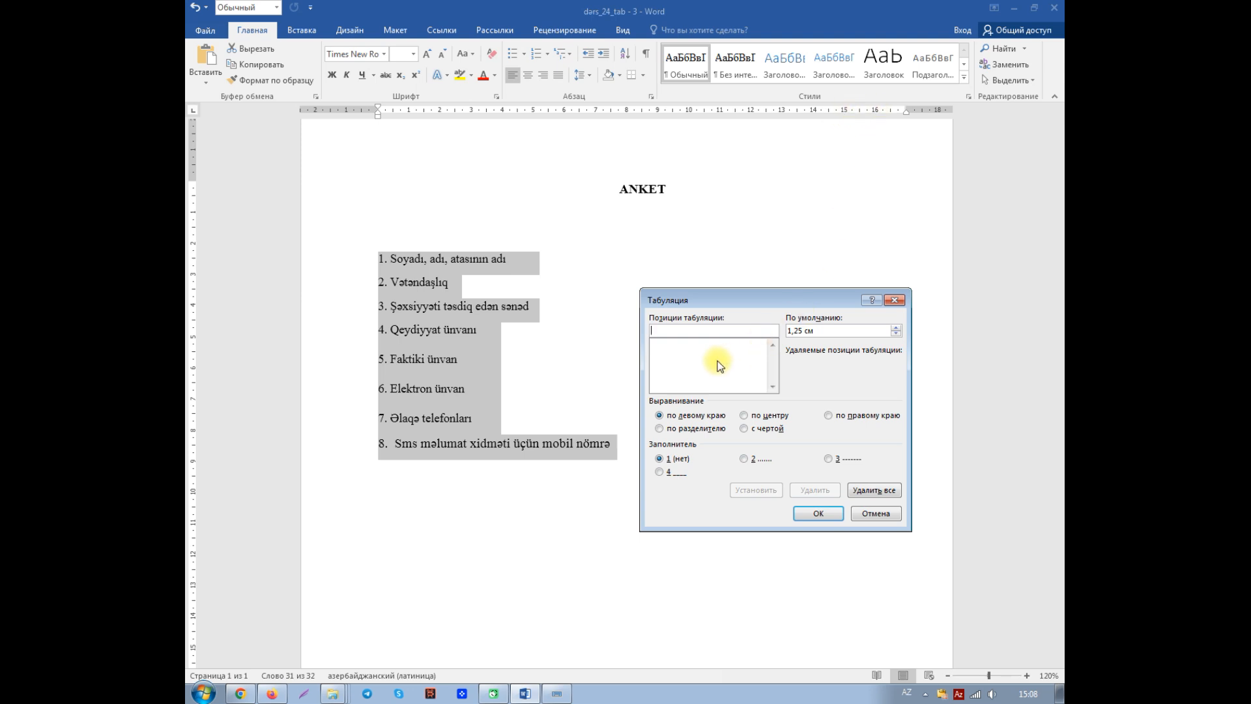
{"action": "type", "text": "16"}
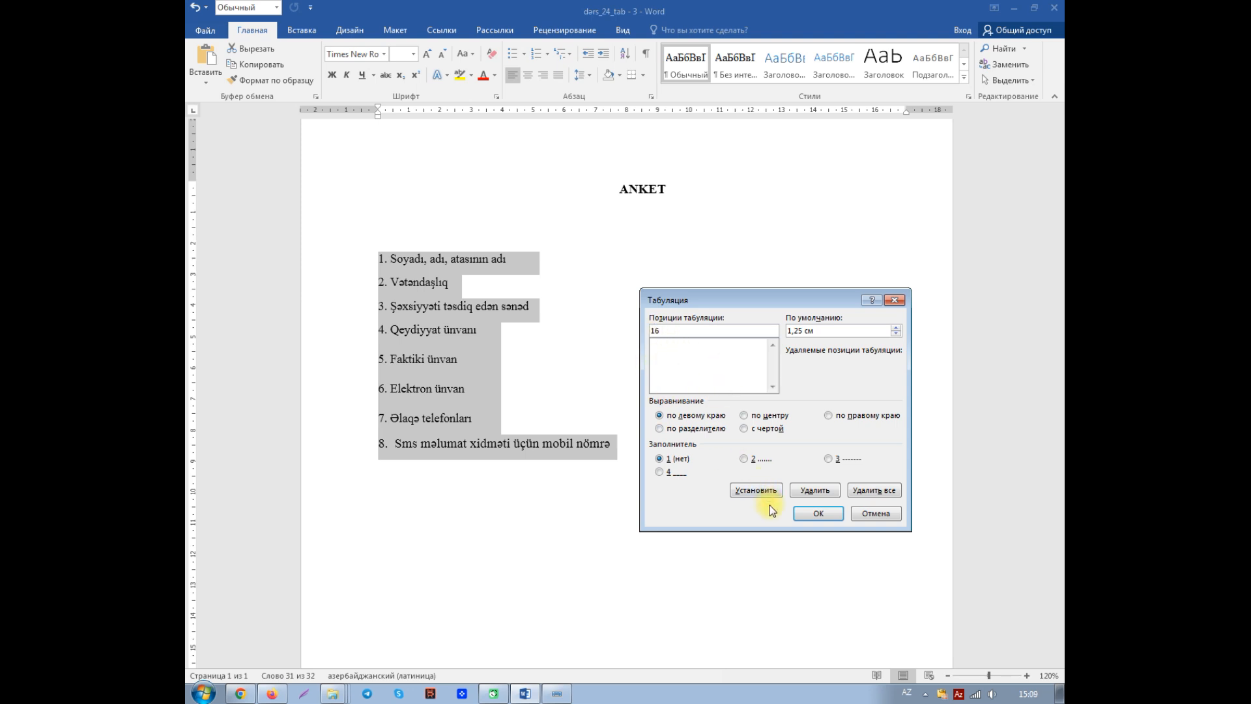
{"action": "left_click", "coordinate": [759, 490]}
{"action": "left_click", "coordinate": [834, 420]}
{"action": "left_click", "coordinate": [659, 470]}
{"action": "left_click", "coordinate": [823, 513]}
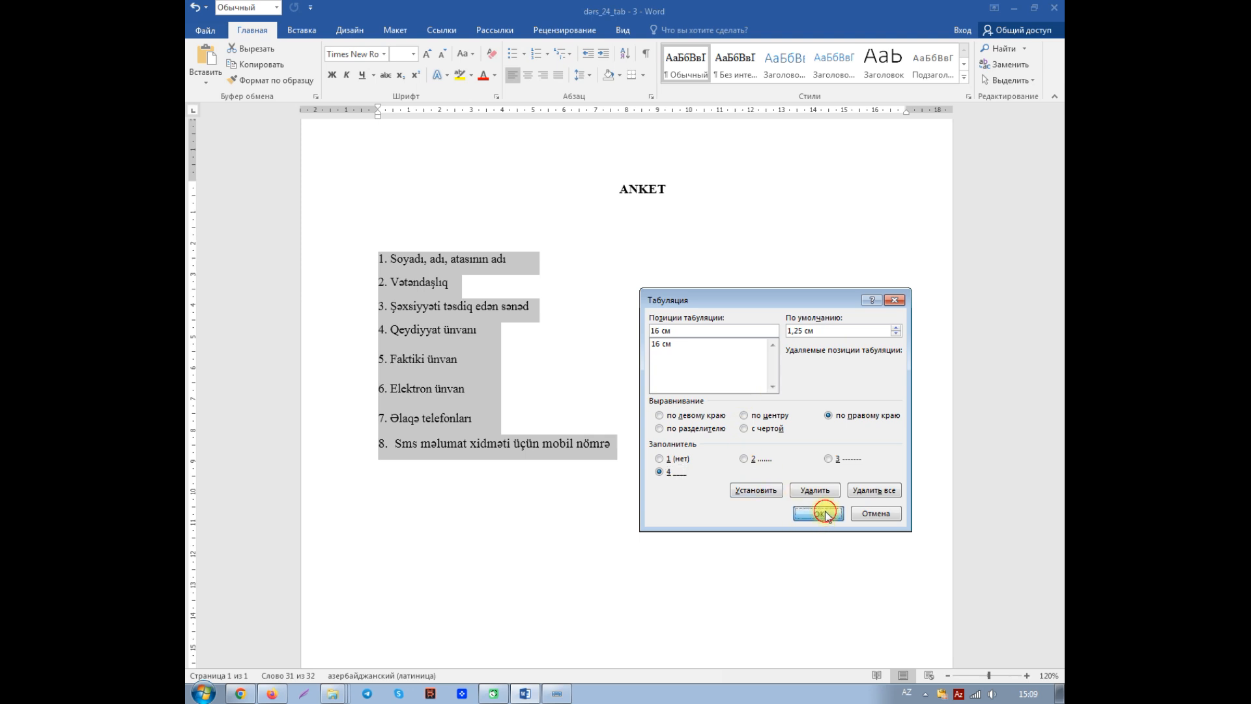